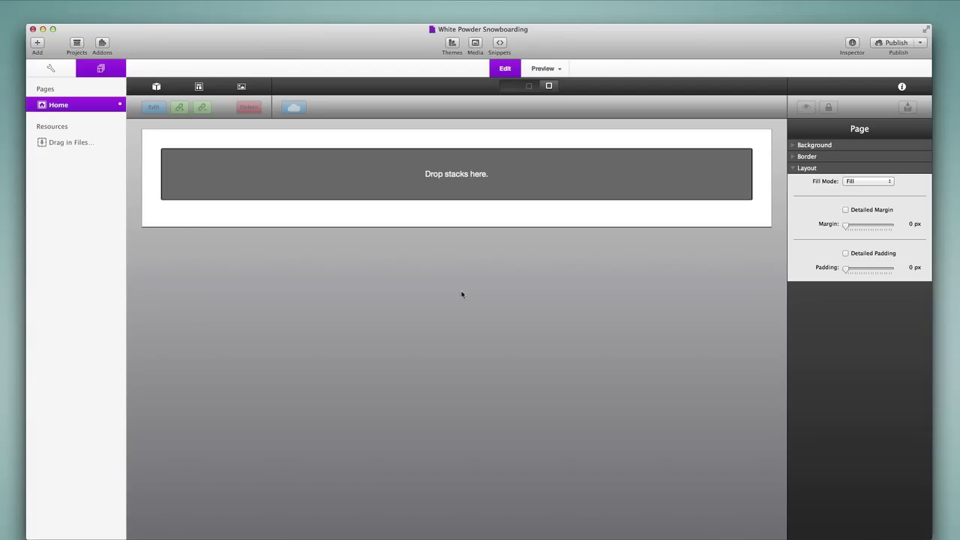
Apply the Legacy theme to the White Powder Snowboarding site and preview the page.
click(453, 44)
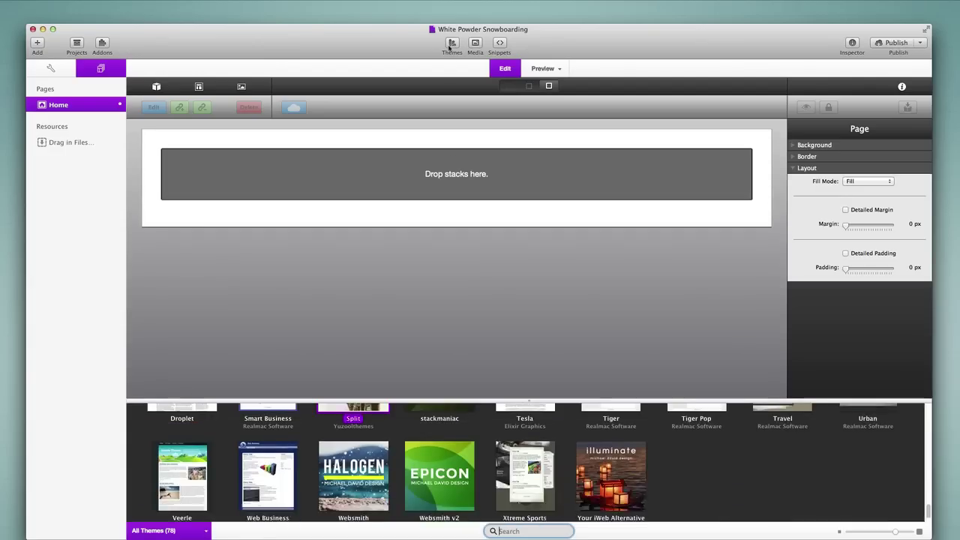
scroll(433, 437, up, 5)
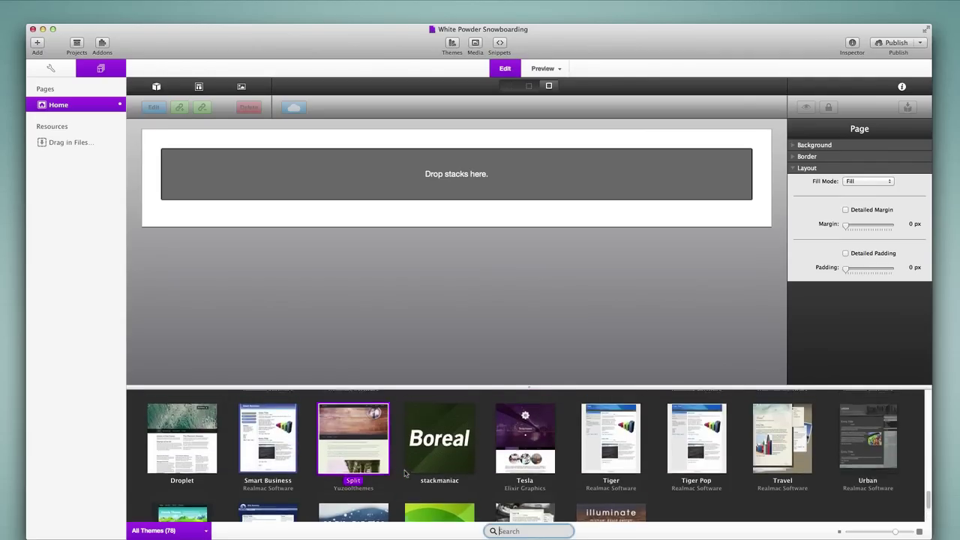
scroll(405, 472, up, 8)
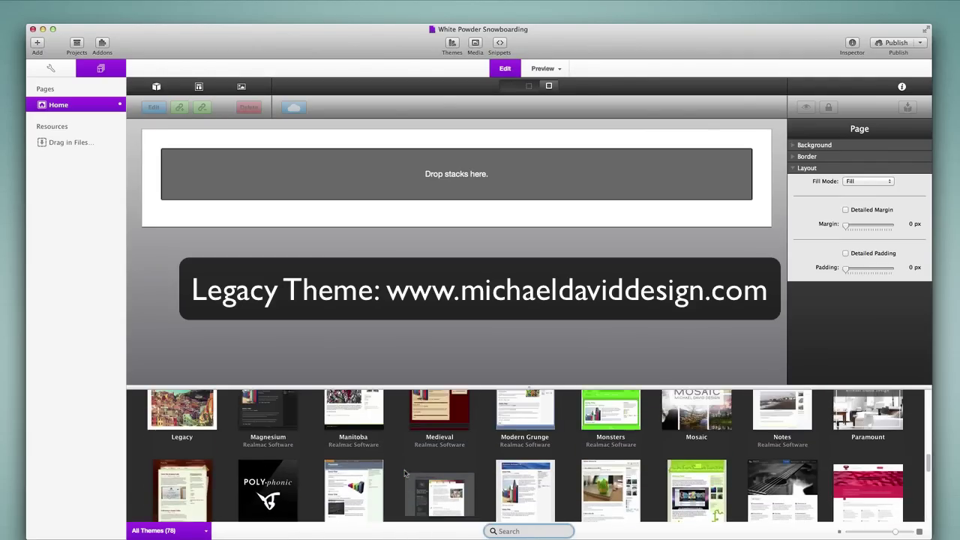
scroll(405, 473, up, 2)
click(194, 450)
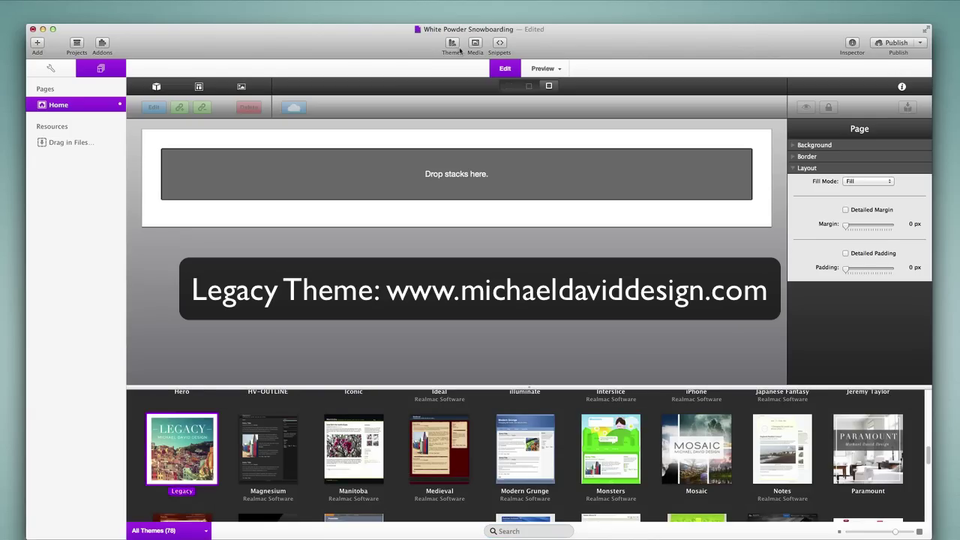
click(454, 45)
click(541, 68)
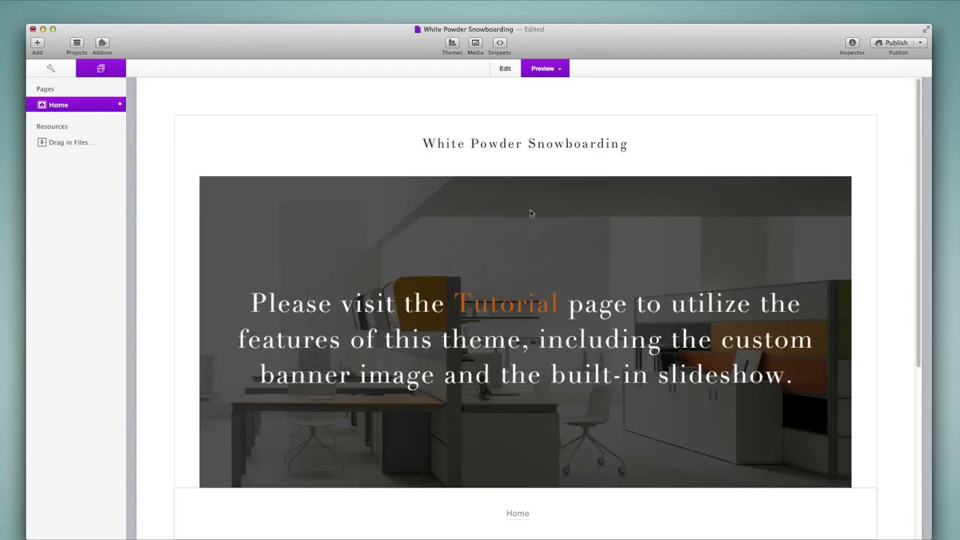
scroll(532, 367, down, 1)
scroll(531, 368, down, 5)
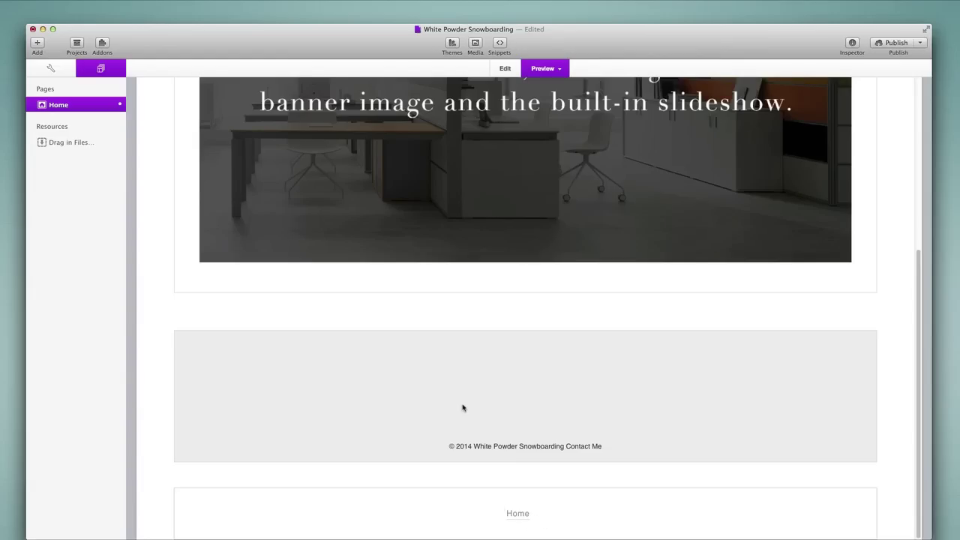
scroll(497, 413, up, 5)
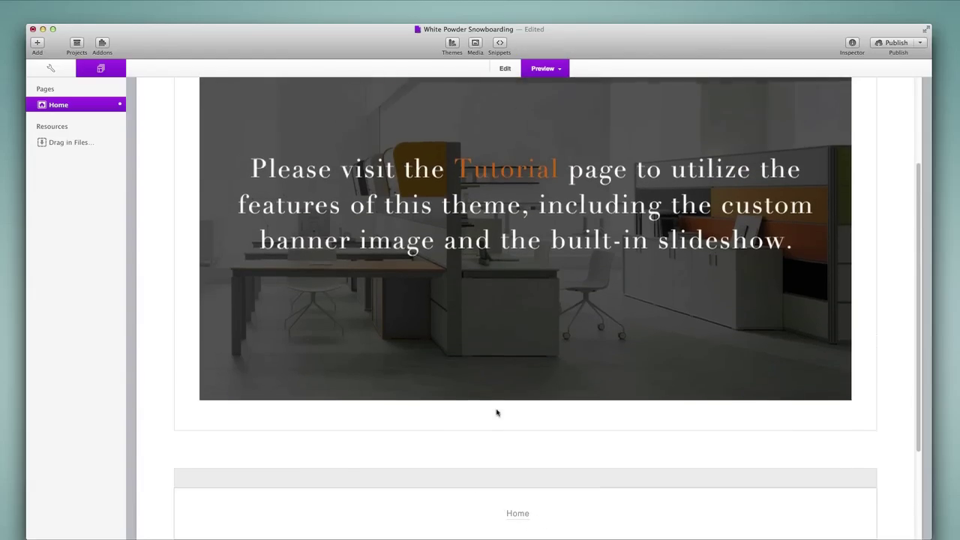
scroll(497, 413, up, 3)
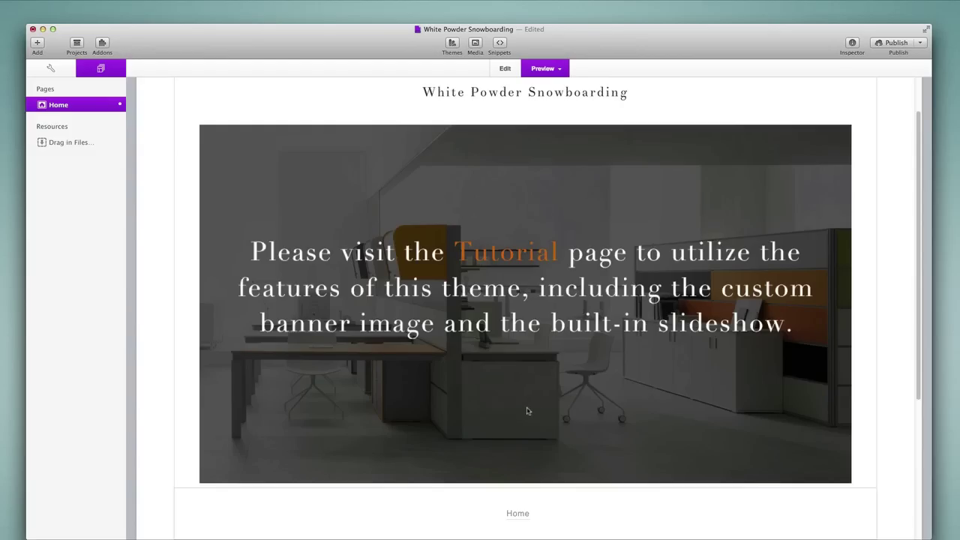
scroll(527, 411, up, 3)
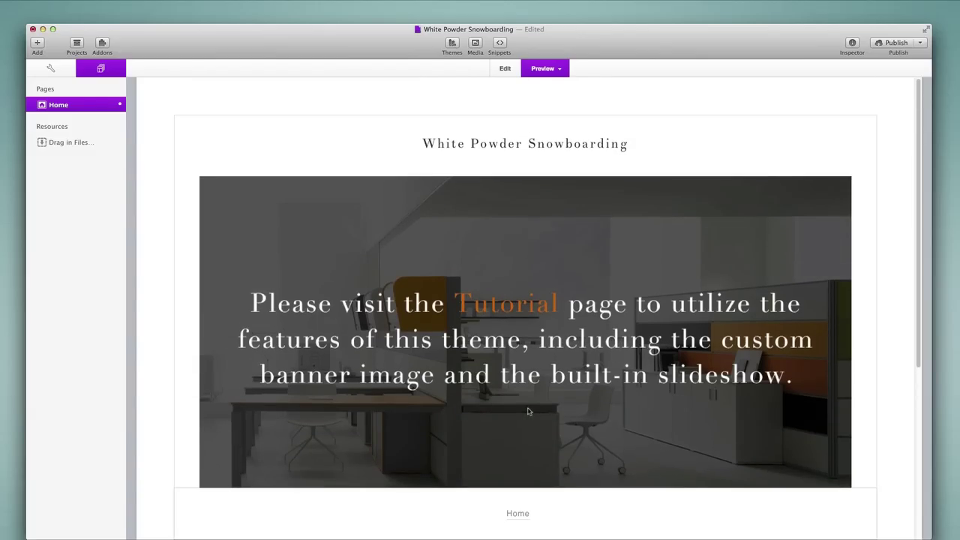
key(super+Tab)
key(super+Tab)
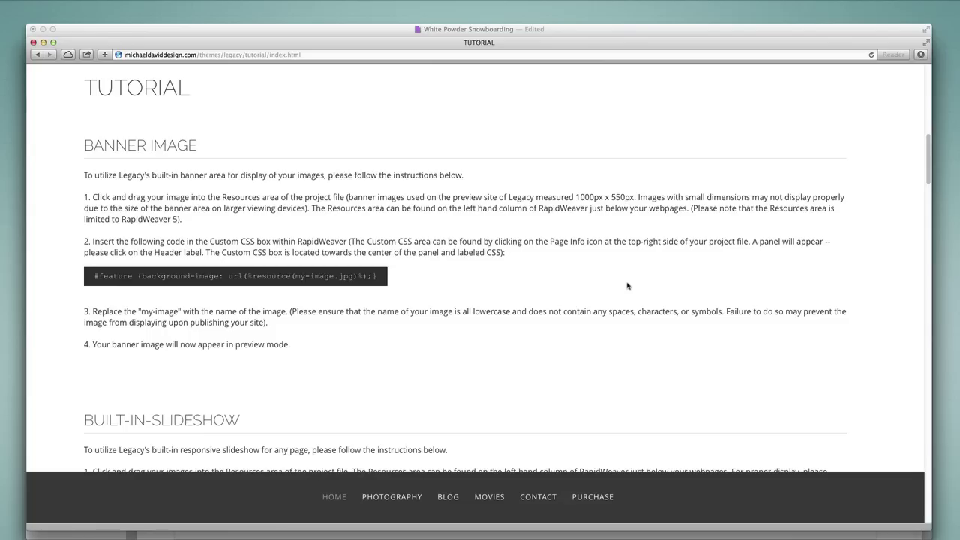
key(cmd+Tab)
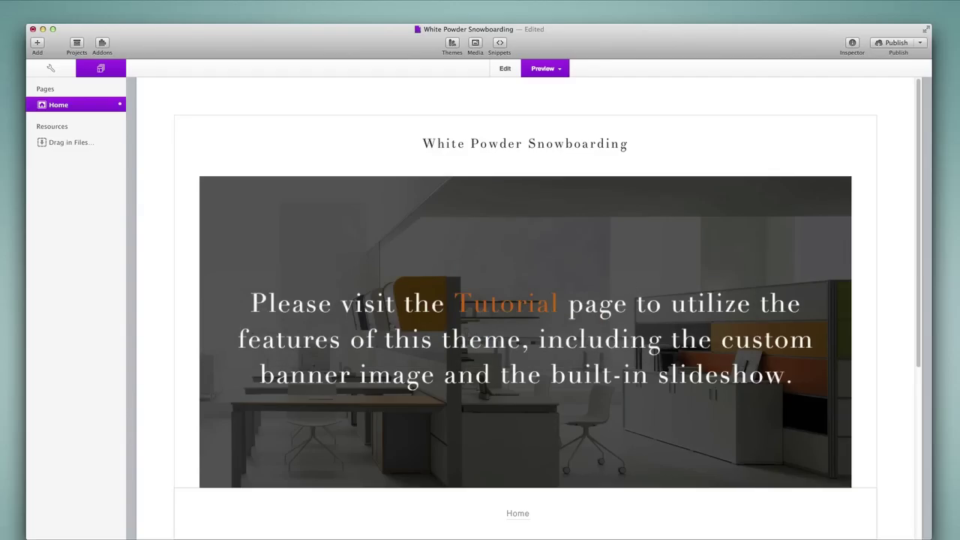
Drag banner.jpg from the site's Resources folder in Finder into RapidWeaver's project resources.
key(super+Tab)
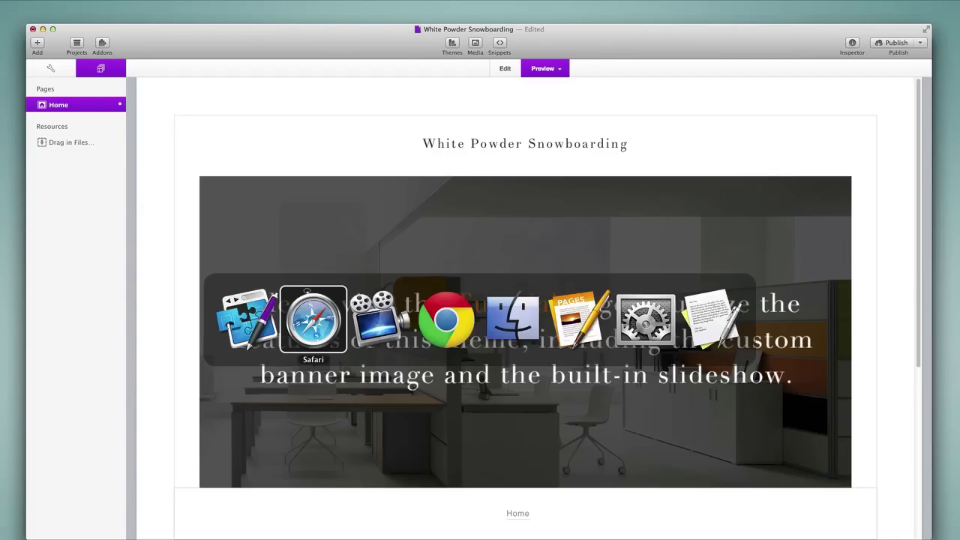
key(super+Tab)
key(super+Tab)
key(super+Tab)
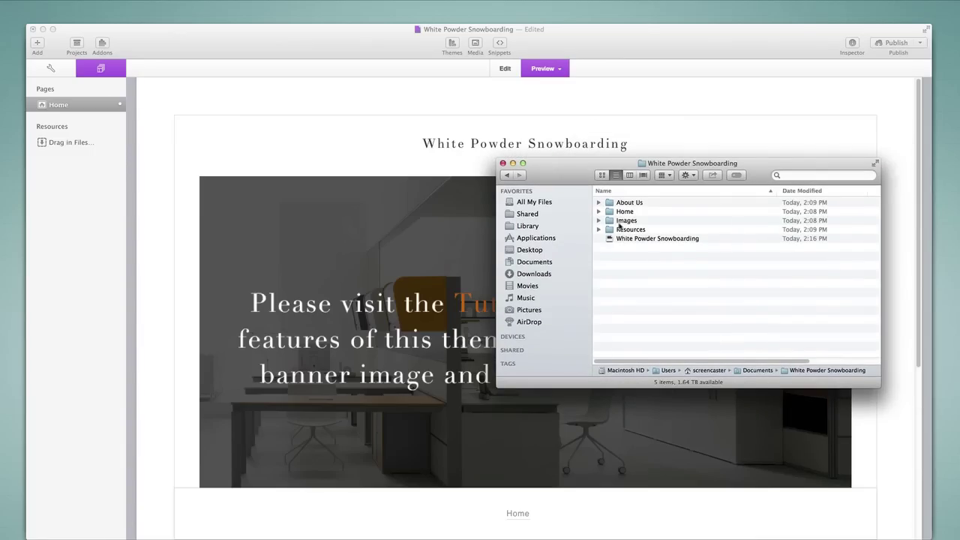
double_click(612, 230)
click(618, 205)
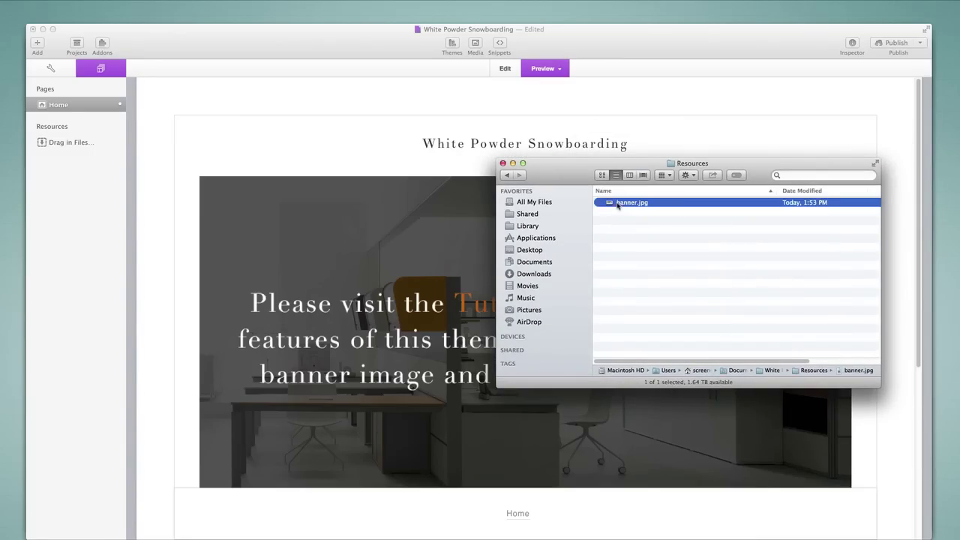
drag(609, 206, 73, 145)
Copy the #feature background-image CSS snippet from the Legacy tutorial's Banner Image step in Safari.
key(super+w)
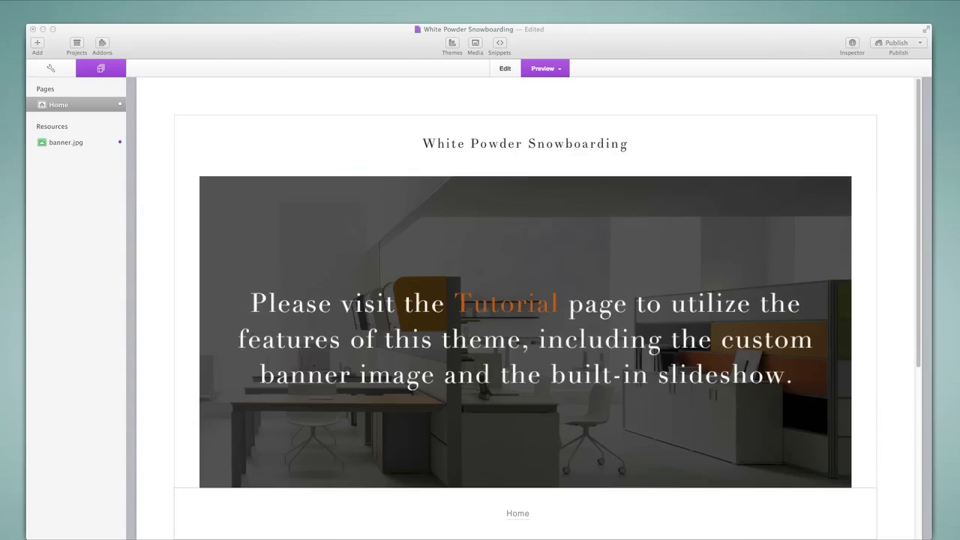
key(super+Tab)
key(super+Tab)
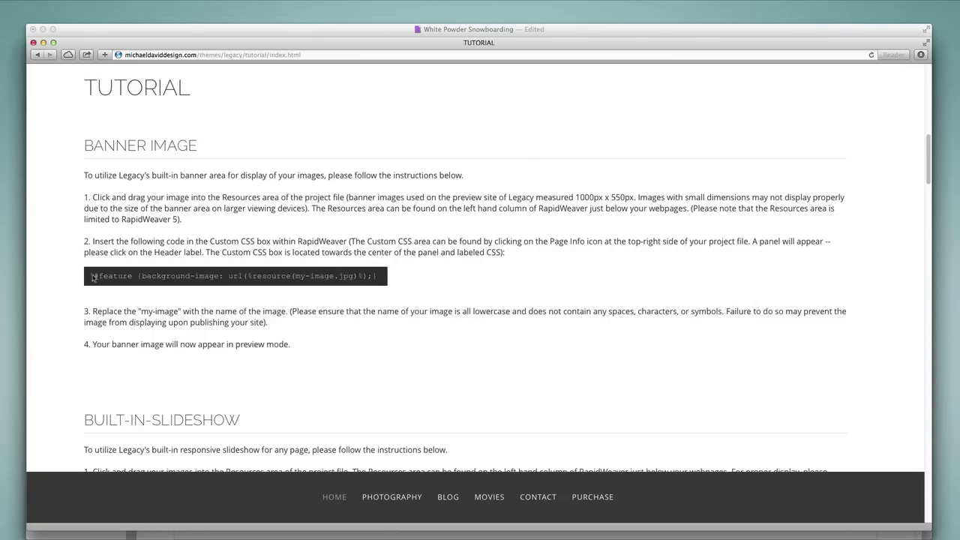
drag(94, 276, 380, 276)
key(super+c)
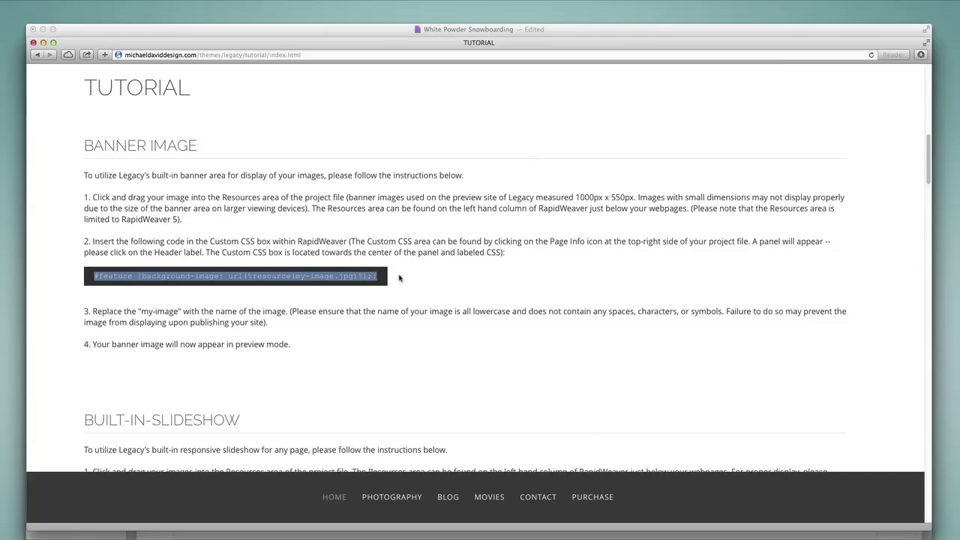
key(super+Tab)
key(super+Tab)
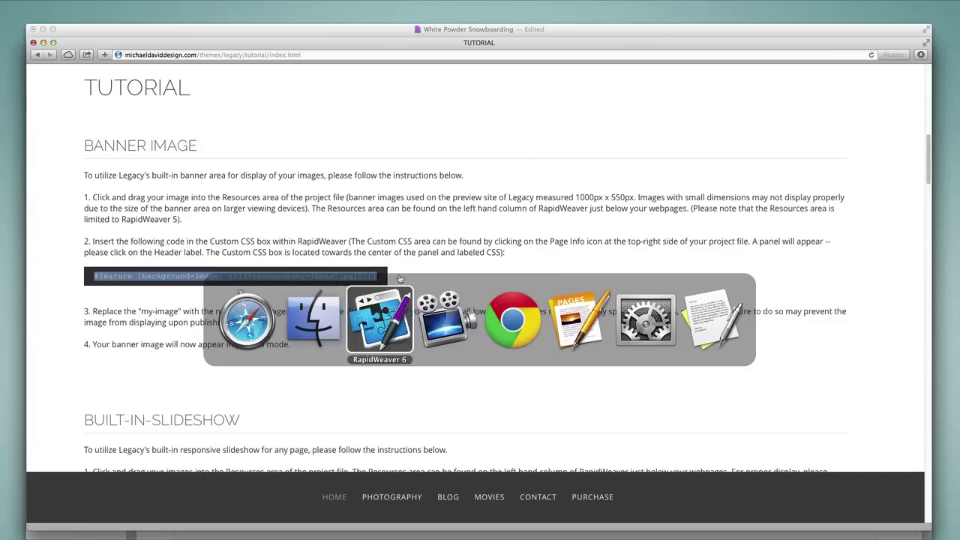
Paste the #feature background-image rule into the Home page's custom CSS, replacing my-image.jpg with banner.jpg.
click(504, 71)
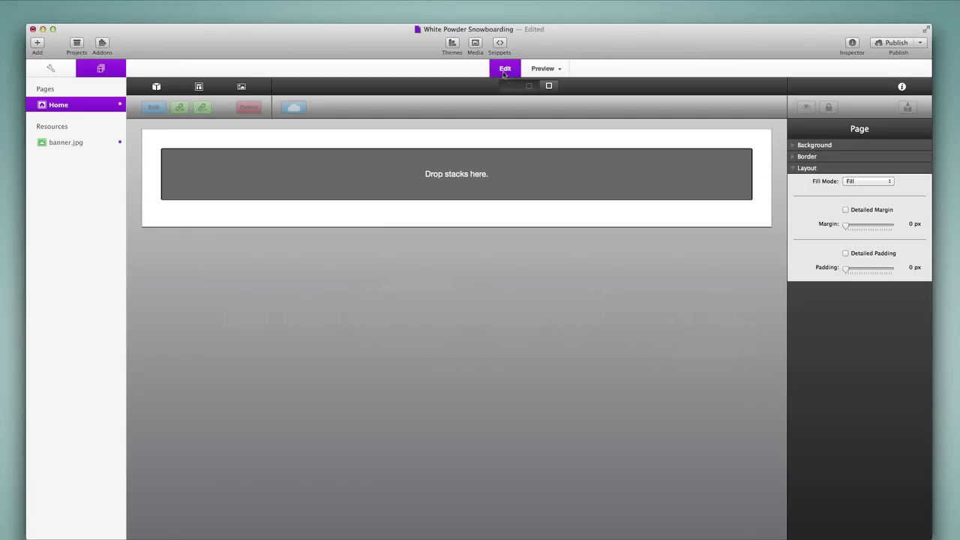
click(853, 46)
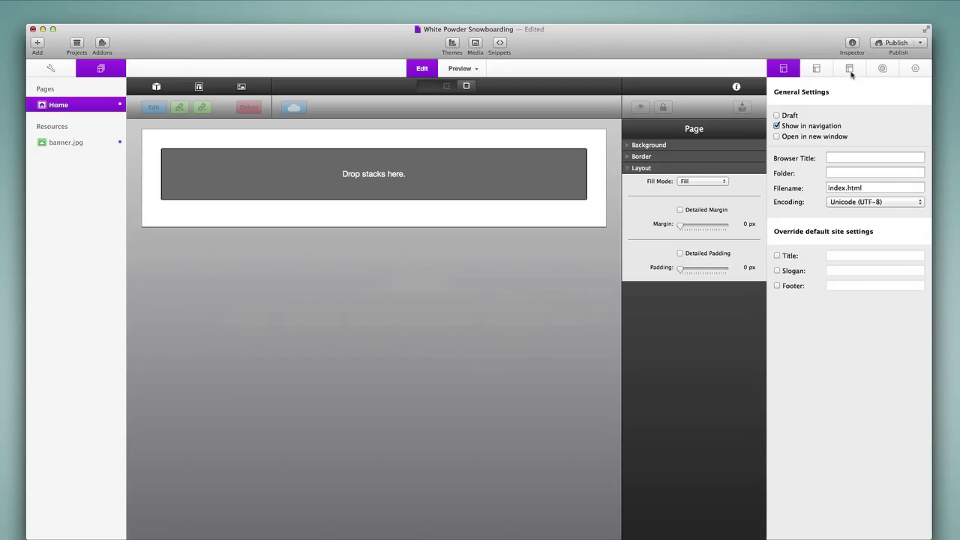
click(851, 71)
click(865, 201)
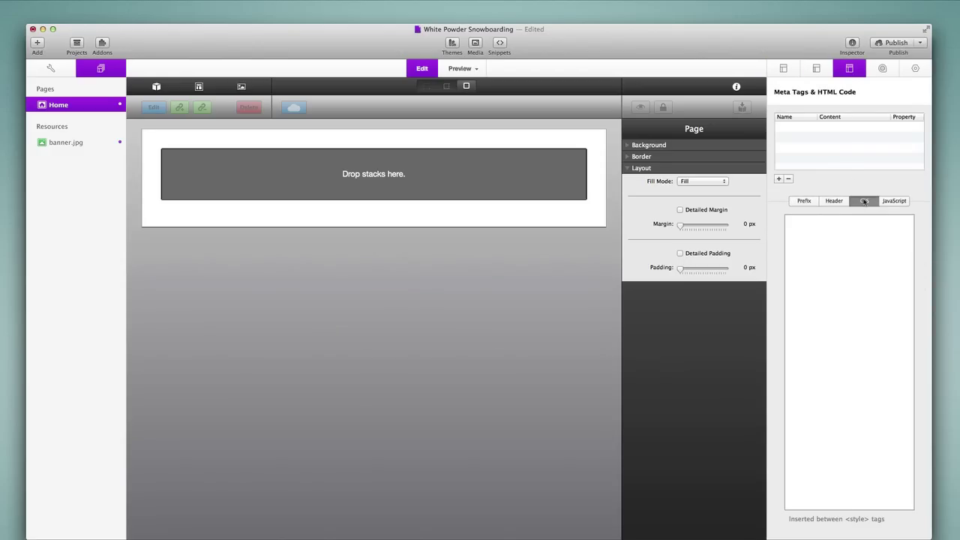
click(806, 231)
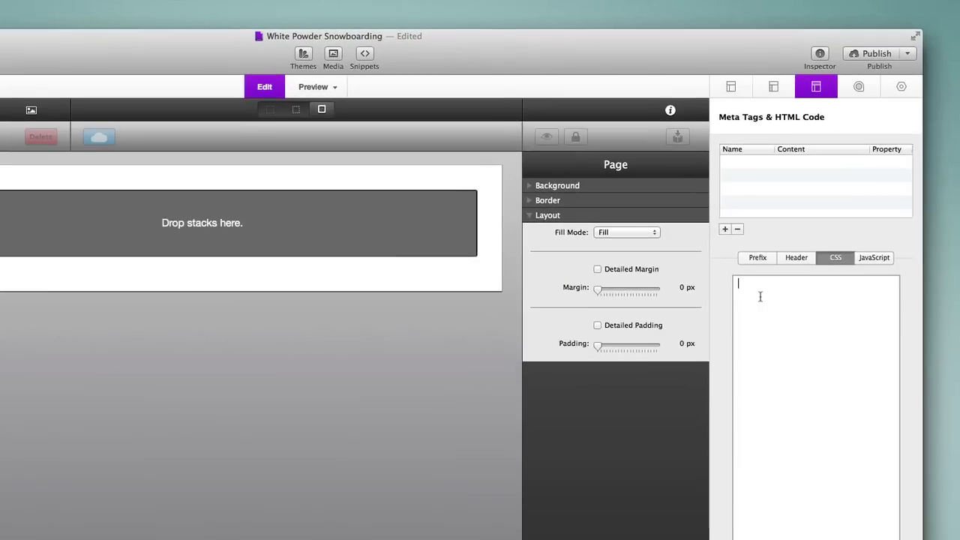
key(super+v)
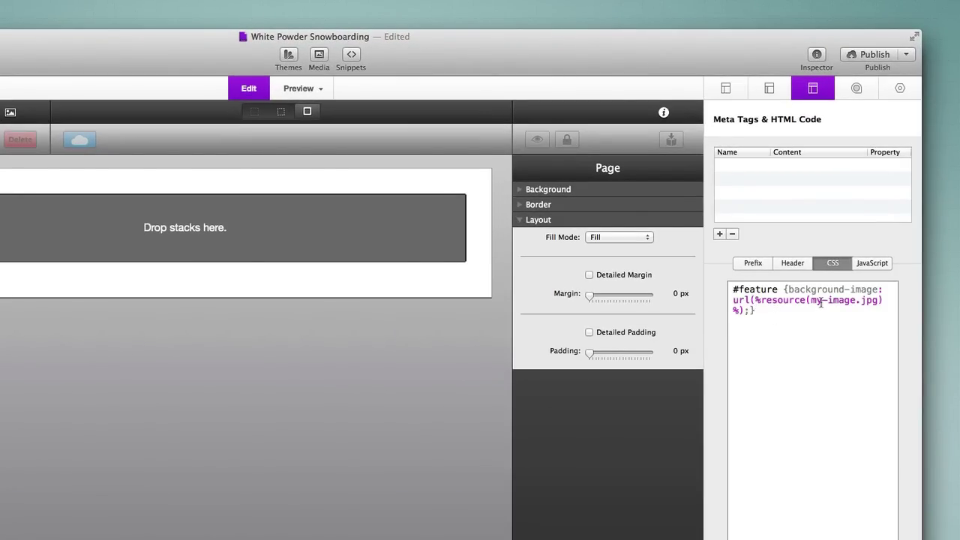
drag(810, 301, 877, 301)
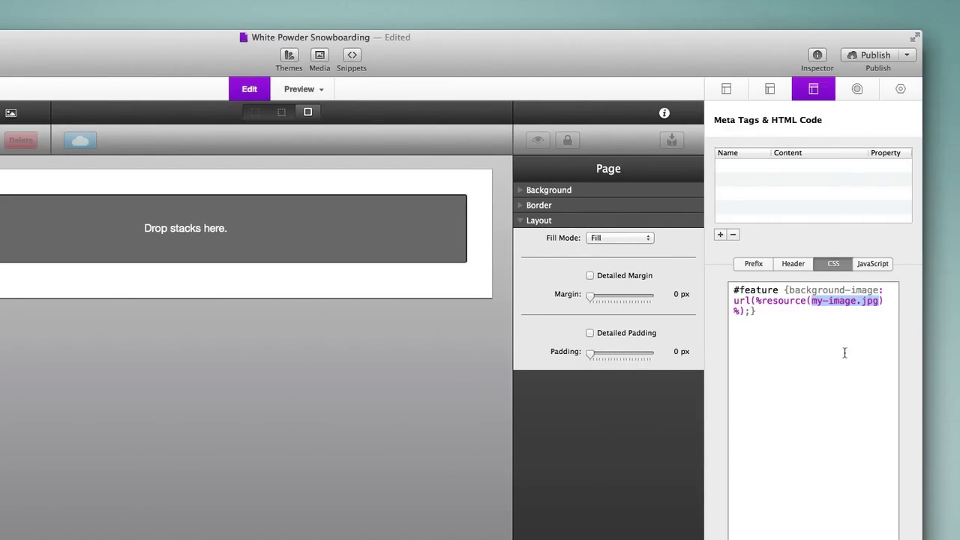
text(banner.jpg)
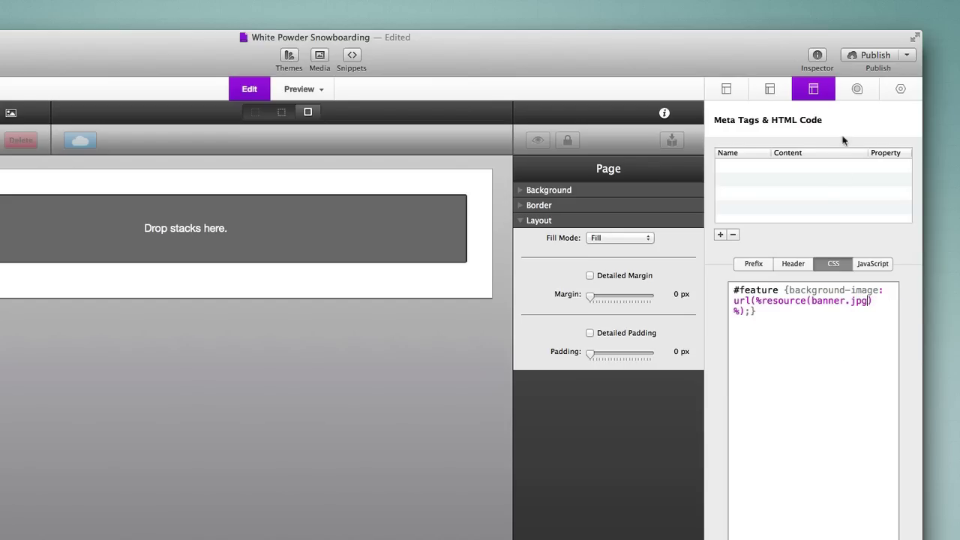
click(857, 89)
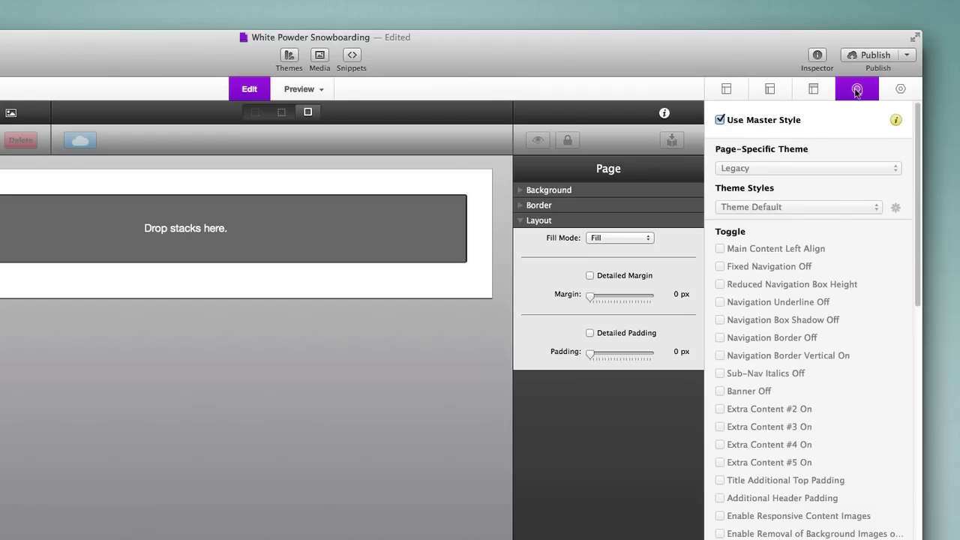
click(721, 121)
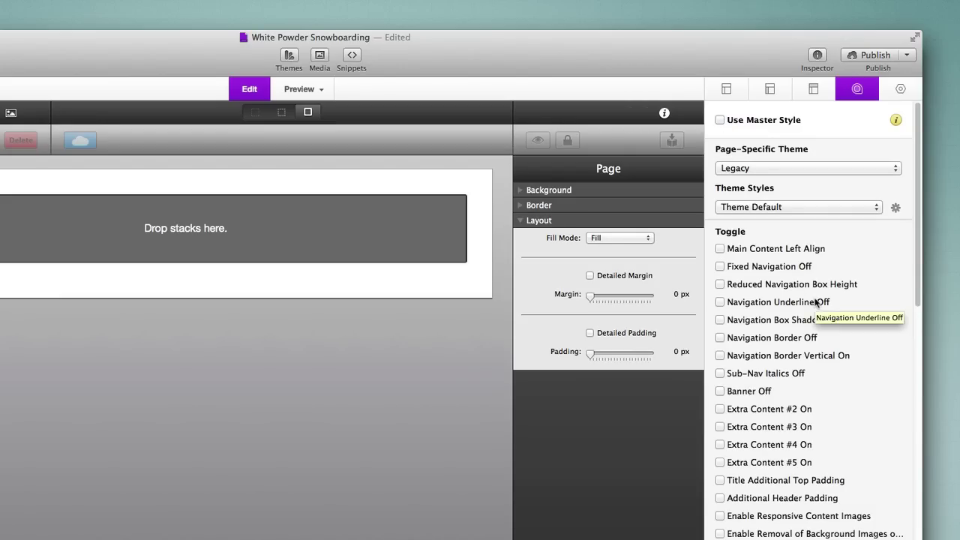
scroll(867, 381, down, 3)
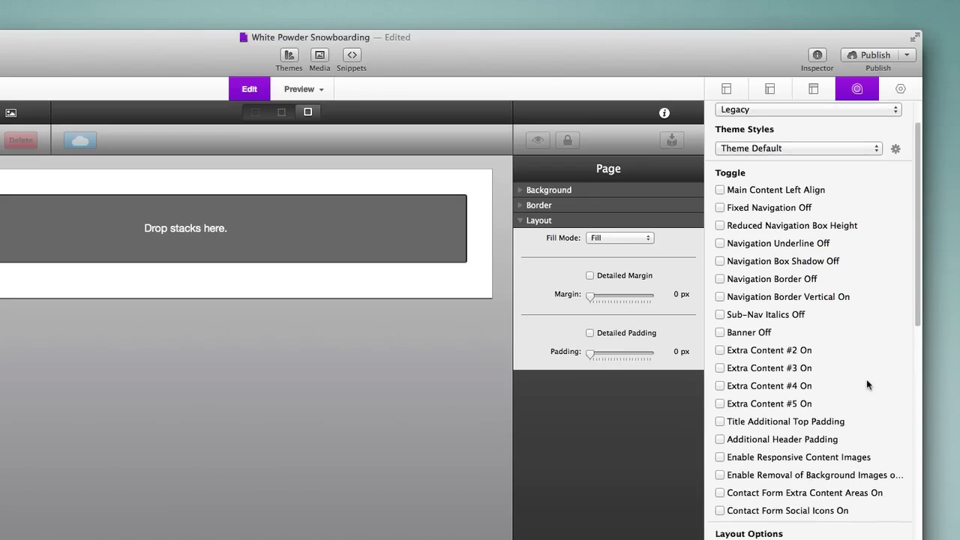
scroll(867, 384, down, 5)
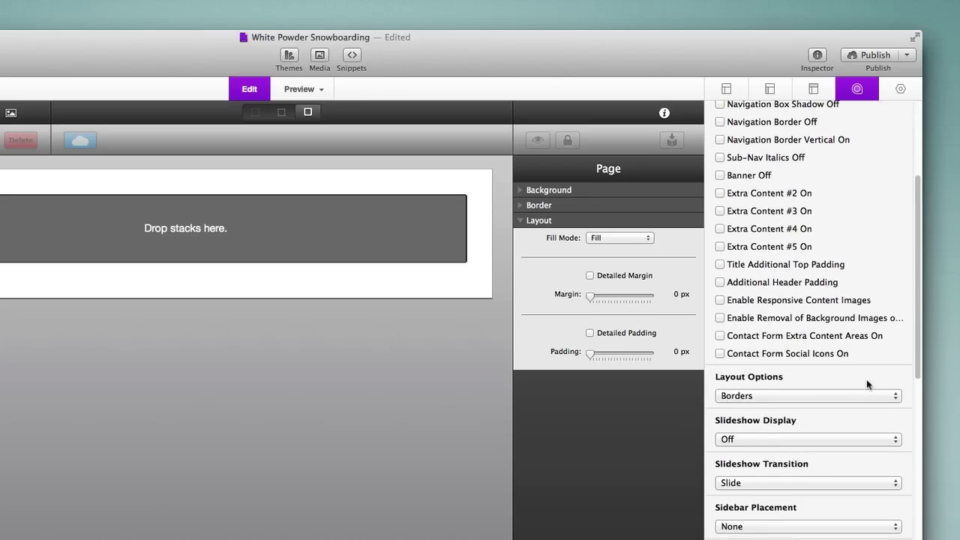
scroll(866, 382, down, 5)
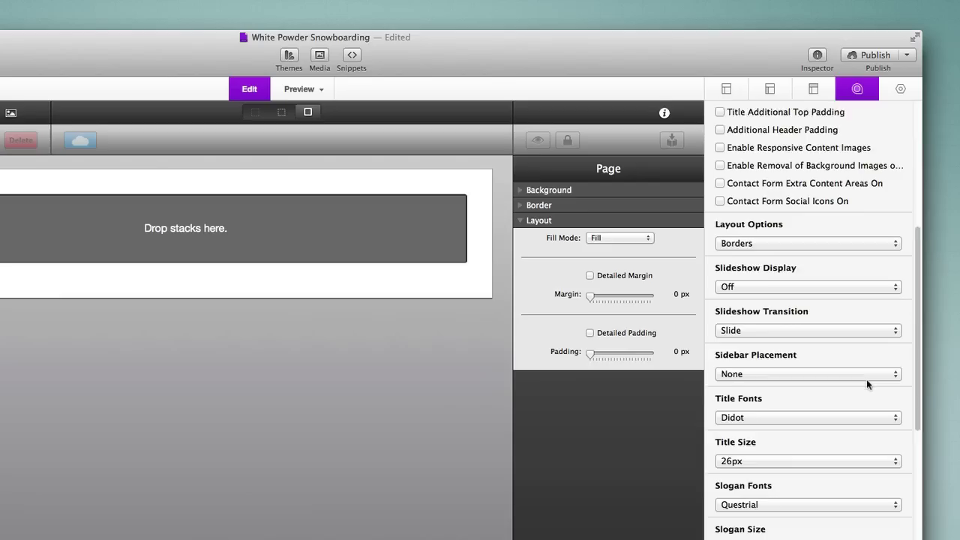
scroll(867, 383, down, 4)
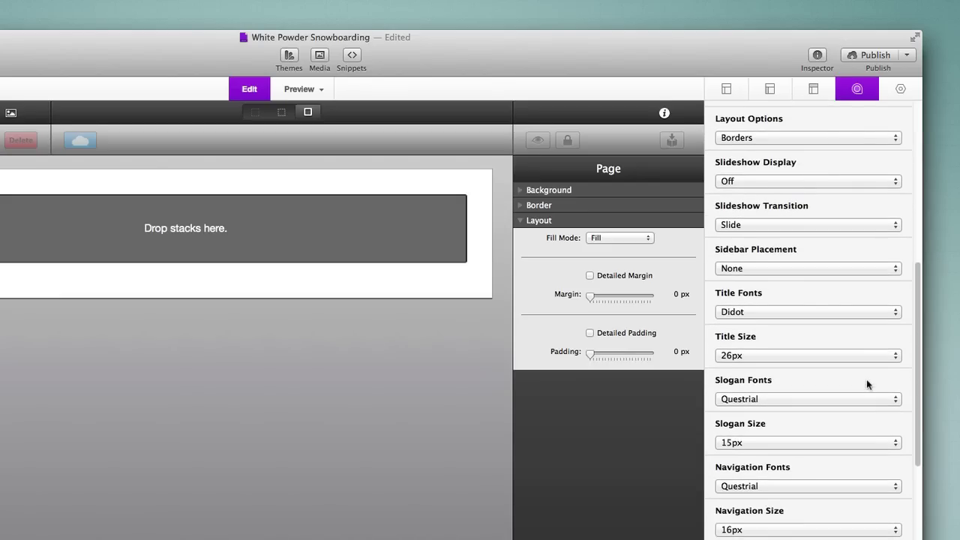
scroll(867, 383, up, 2)
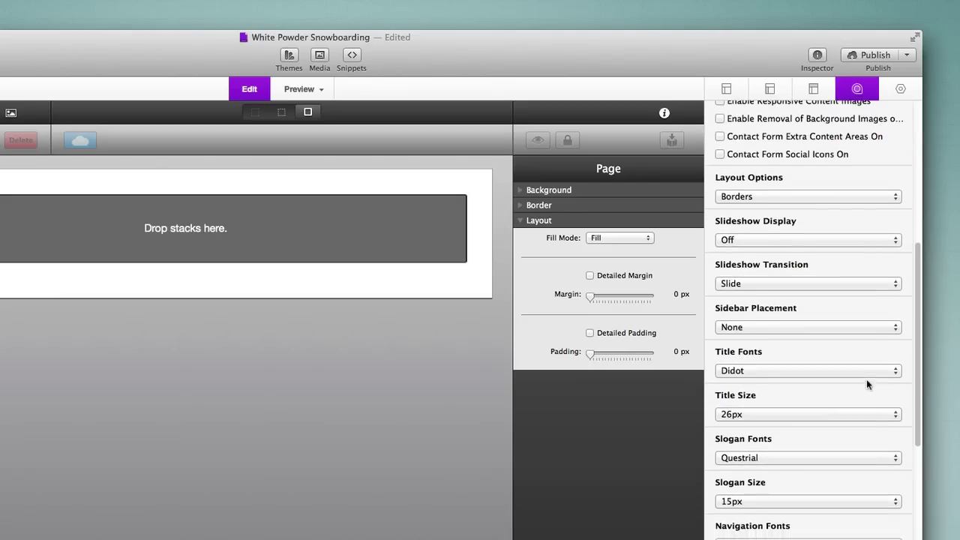
scroll(866, 383, down, 9)
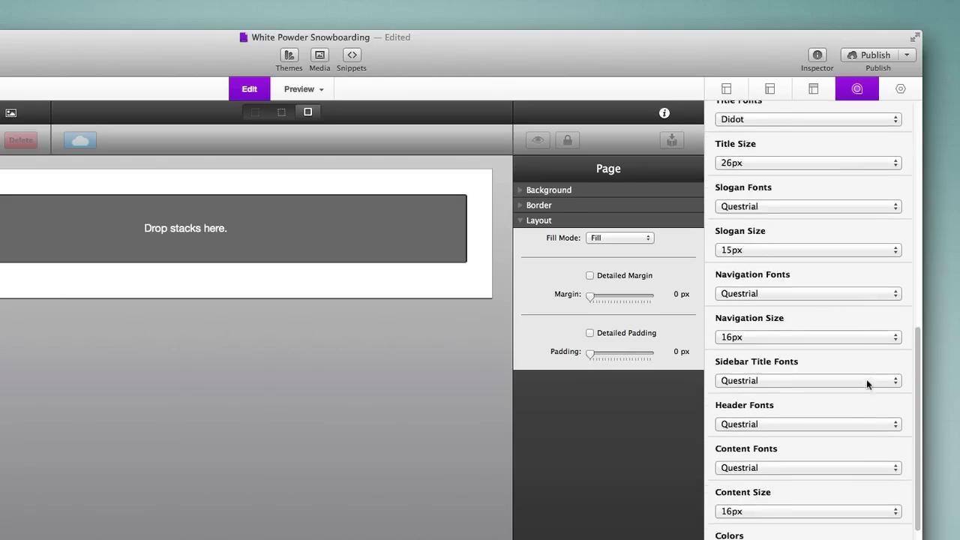
scroll(867, 379, down, 6)
scroll(866, 379, up, 9)
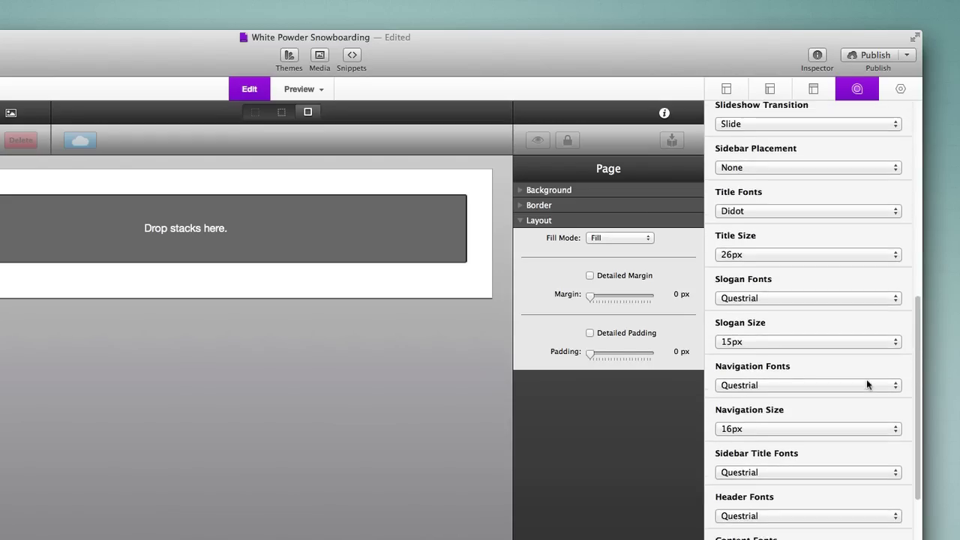
scroll(866, 379, up, 6)
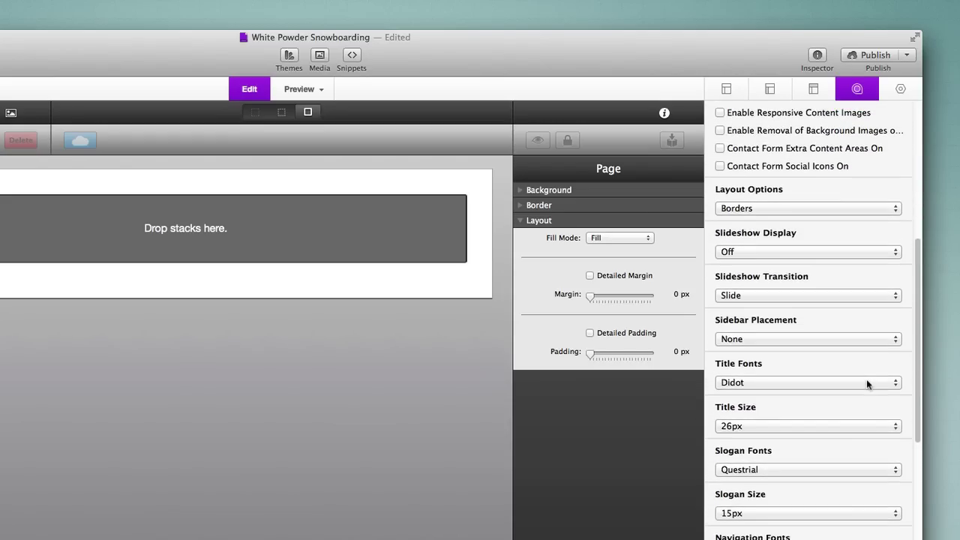
scroll(866, 379, up, 1)
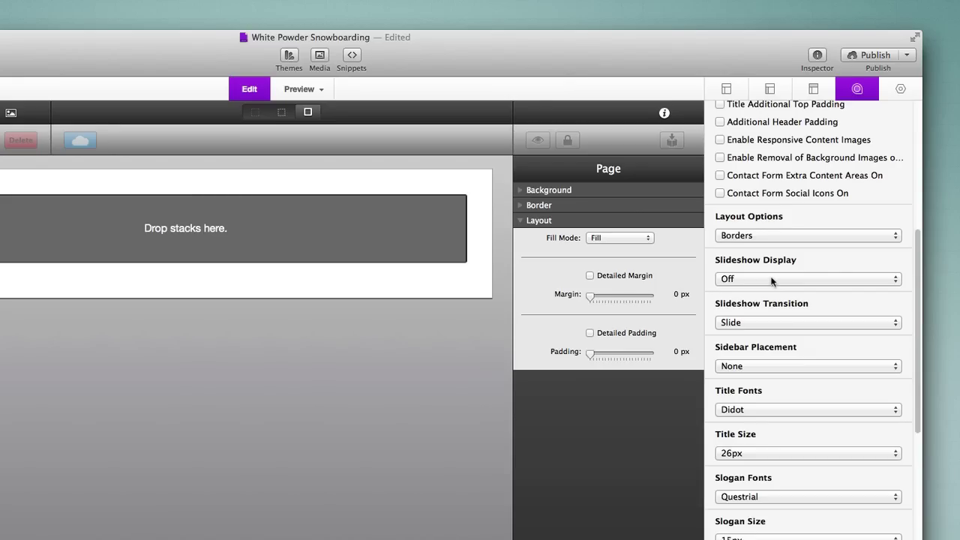
scroll(769, 279, up, 5)
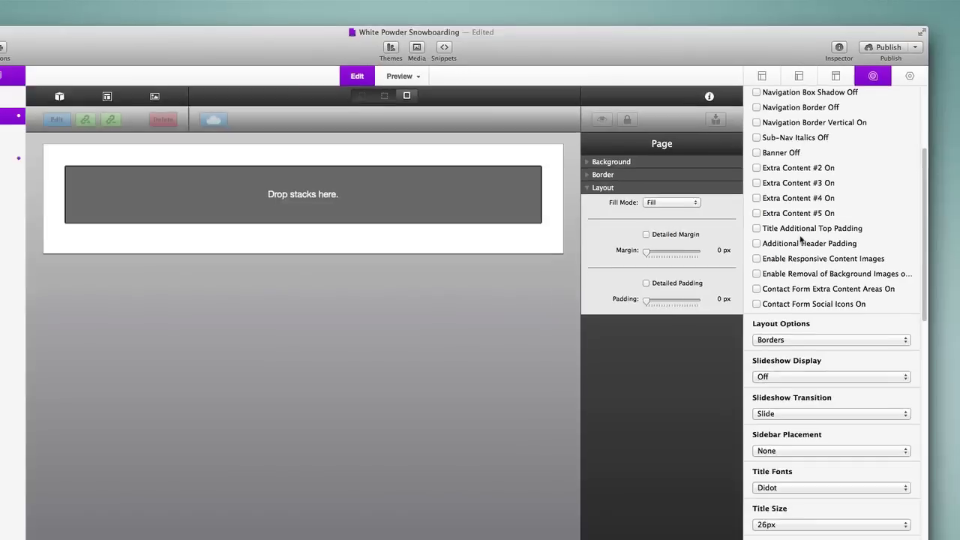
Check the Legacy tutorial's Banner Image section in Safari, then return to RapidWeaver.
key(super+Tab)
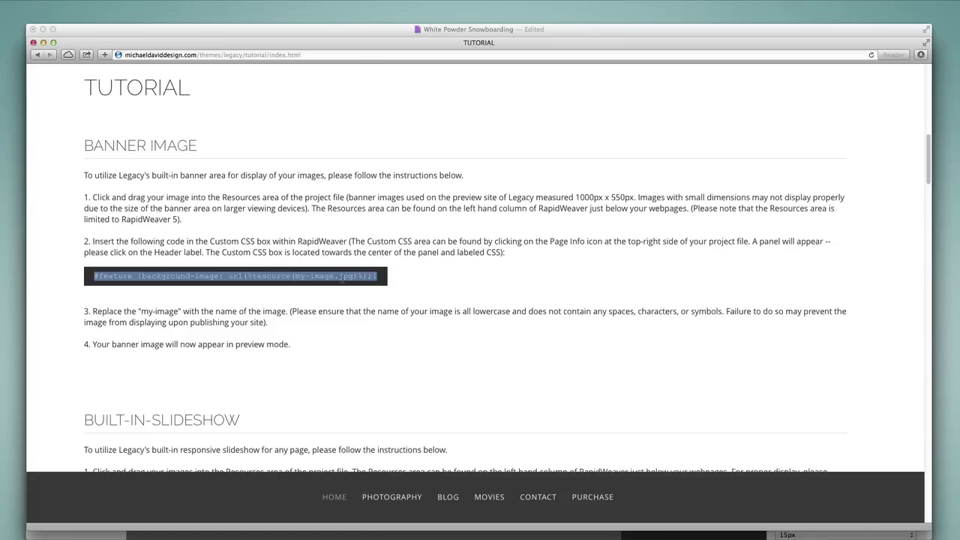
key(super+Tab)
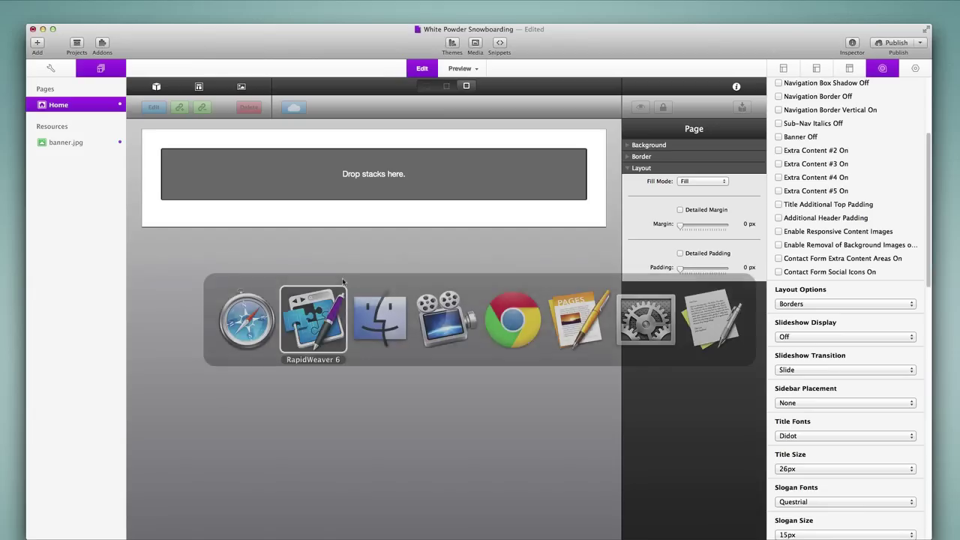
Hide the Inspector and preview the Home page's banner.jpg header, scrolling to the footer and back.
click(853, 43)
click(543, 69)
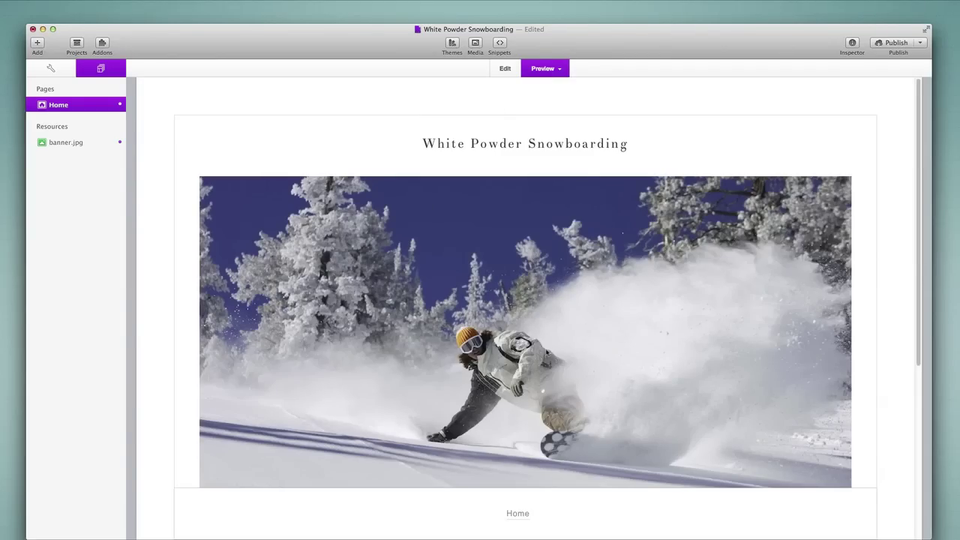
scroll(547, 352, down, 3)
scroll(547, 353, down, 5)
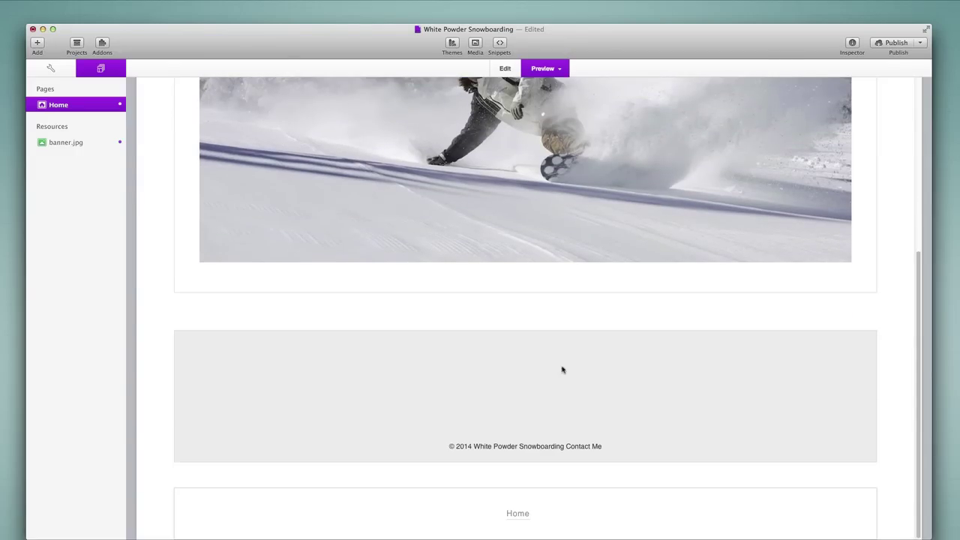
scroll(551, 401, up, 5)
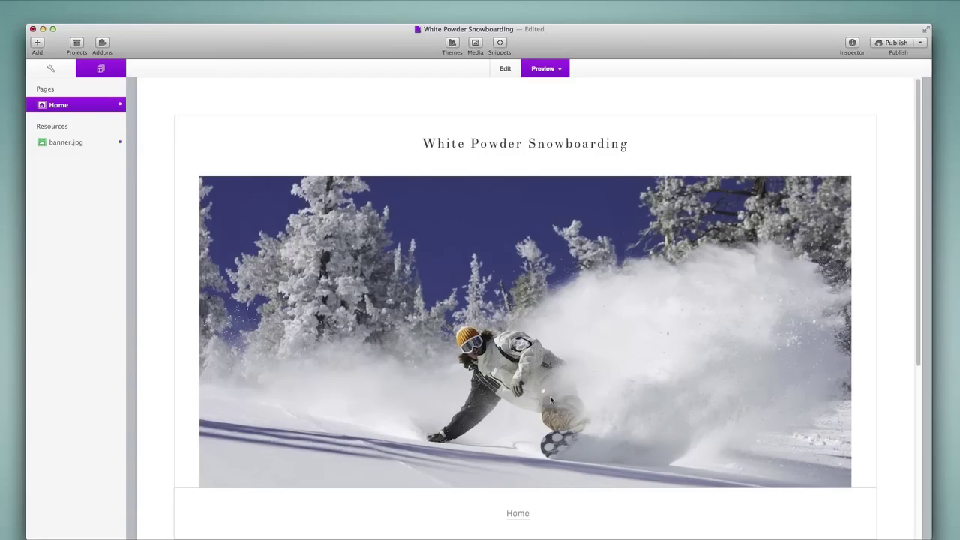
Set logo.png from the Finder Images folder as the Site Logo in General settings.
click(505, 69)
click(73, 68)
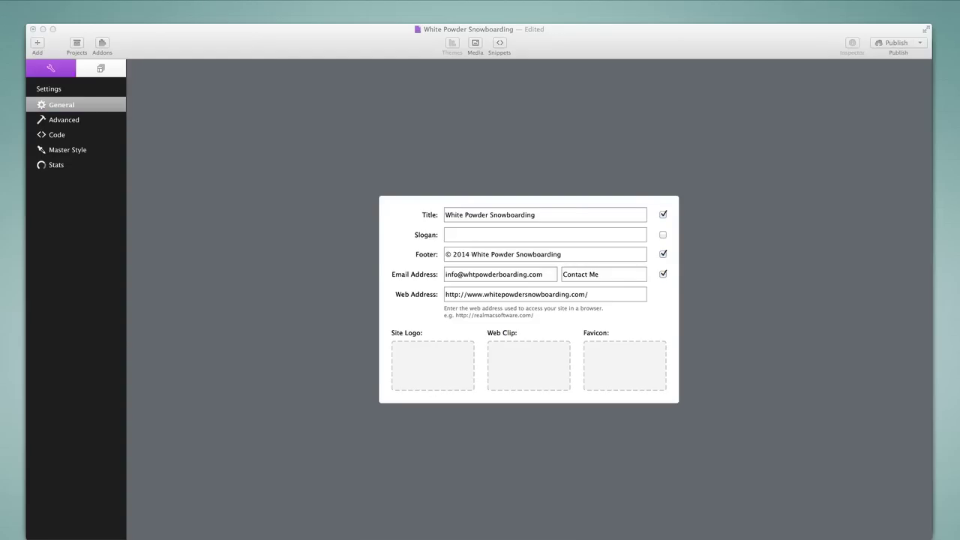
drag(808, 188, 595, 105)
double_click(635, 152)
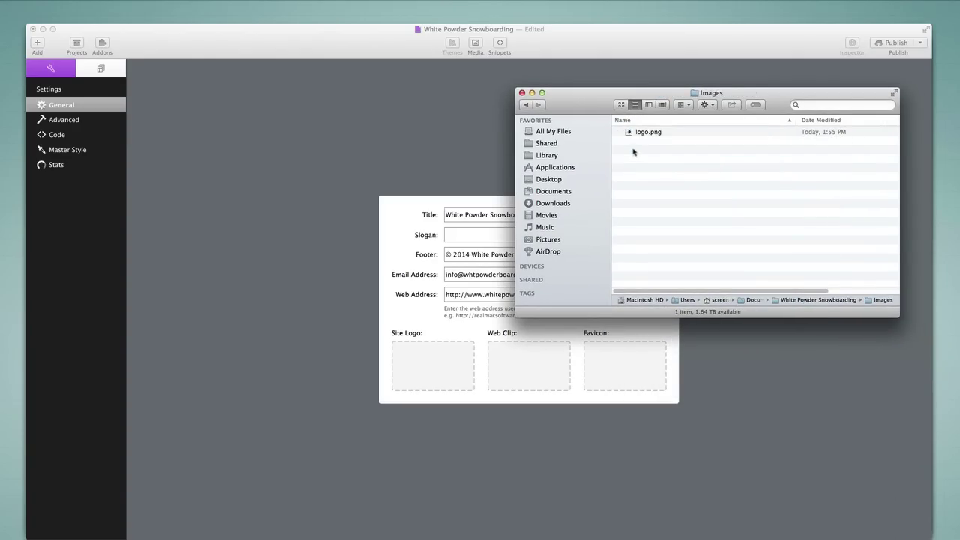
drag(636, 133, 435, 367)
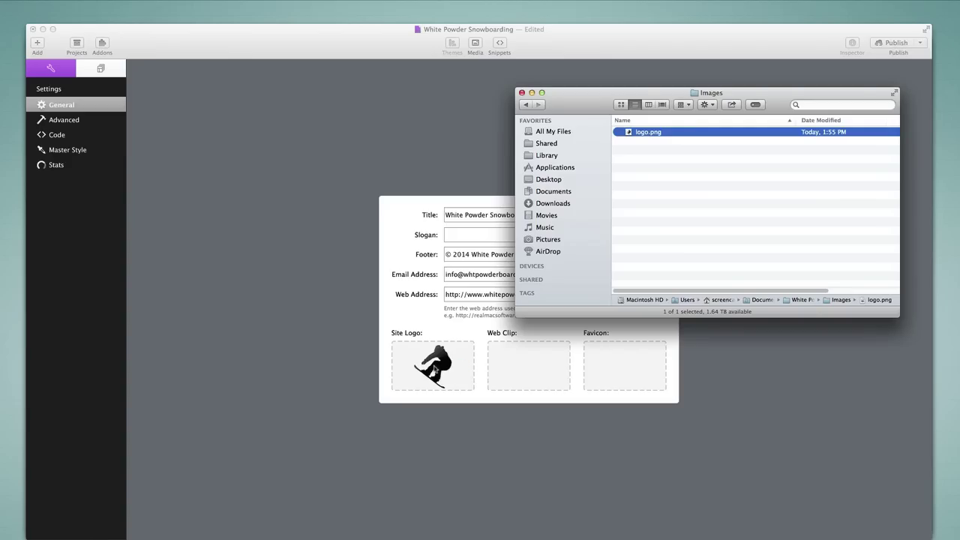
click(522, 92)
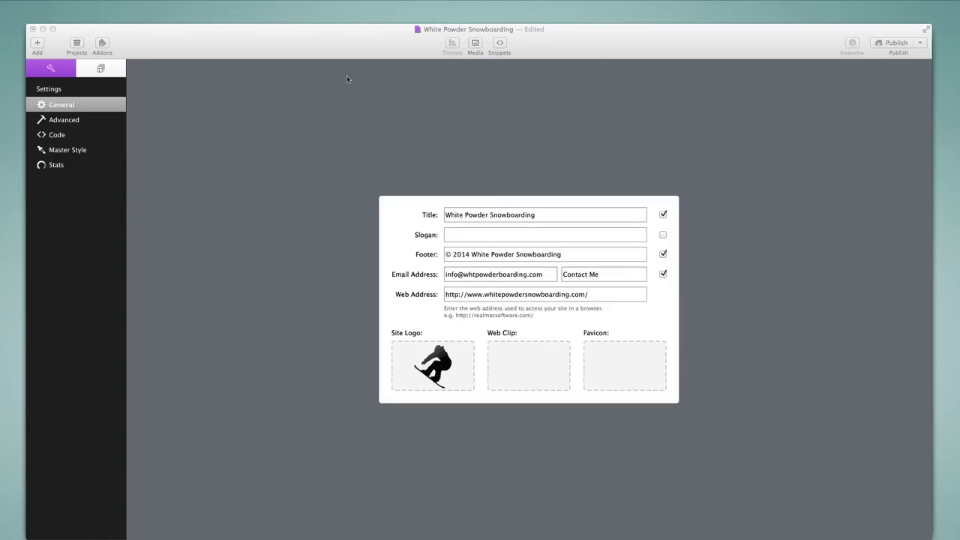
Preview the Home page with the snowboarder logo above the title, scrolling down to the footer.
click(101, 69)
click(533, 70)
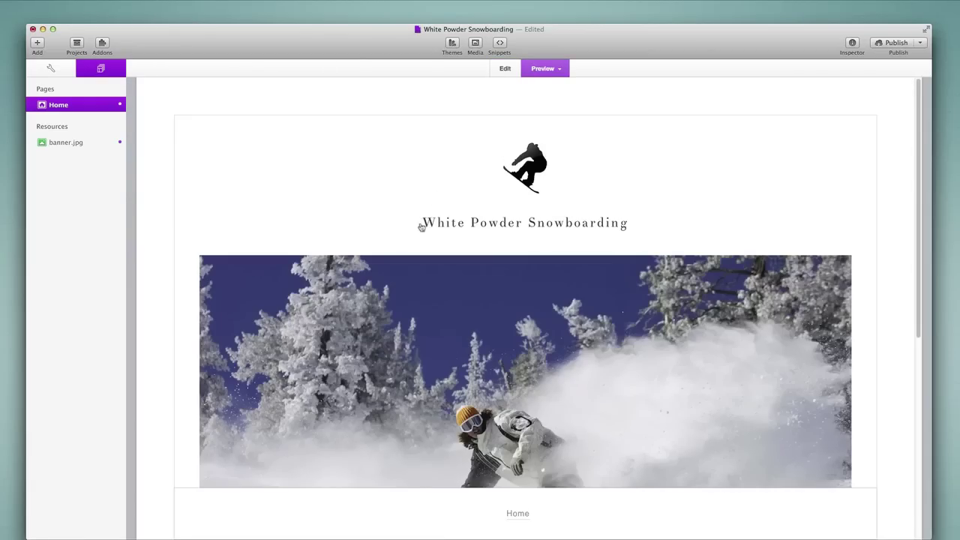
scroll(509, 262, down, 6)
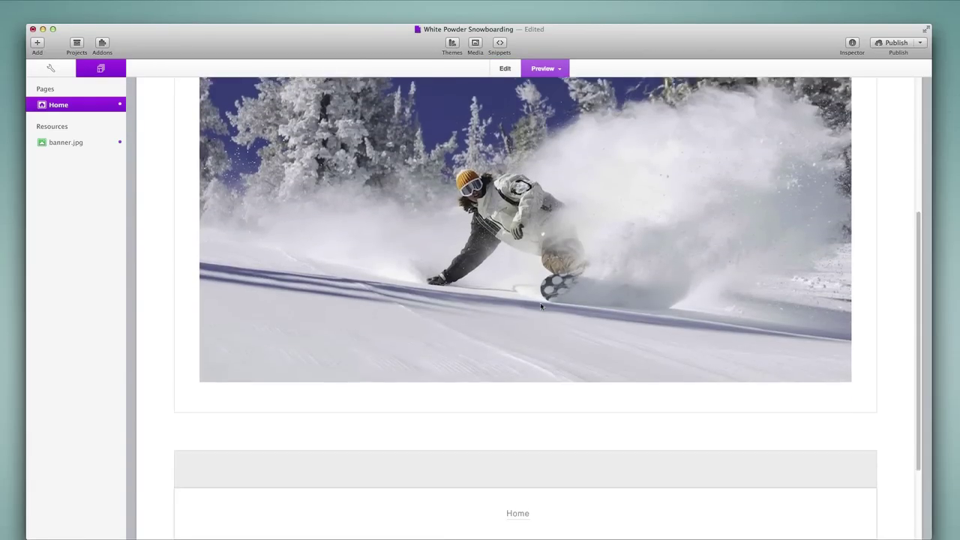
scroll(540, 306, down, 1)
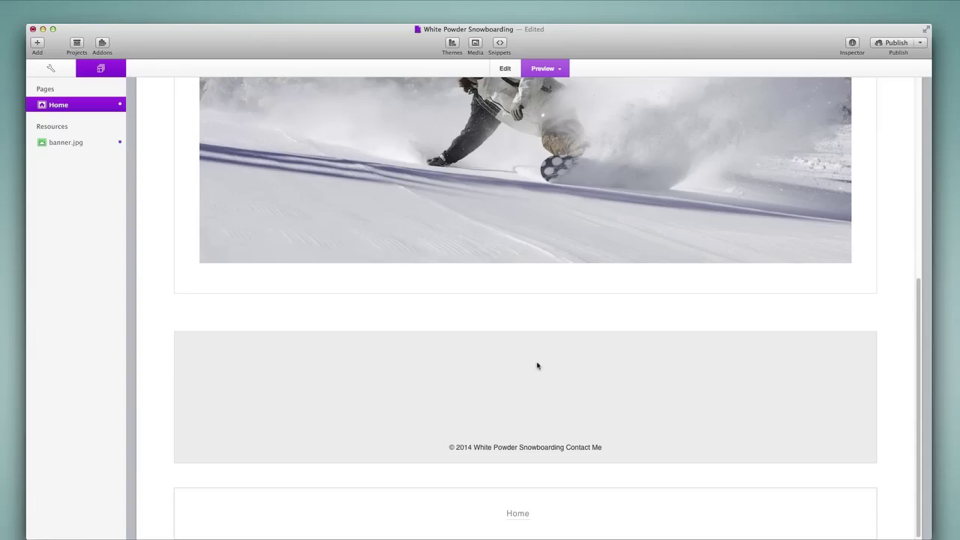
click(854, 45)
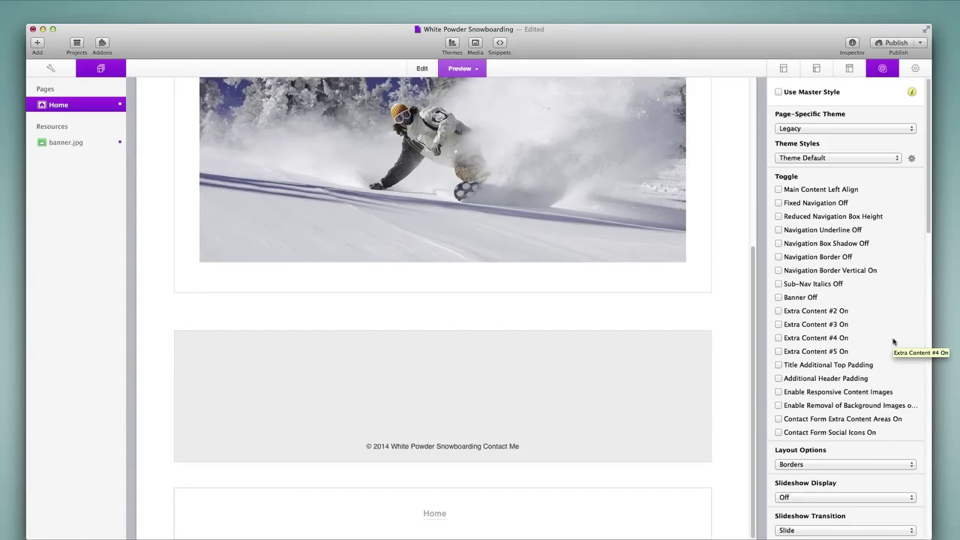
scroll(894, 342, down, 3)
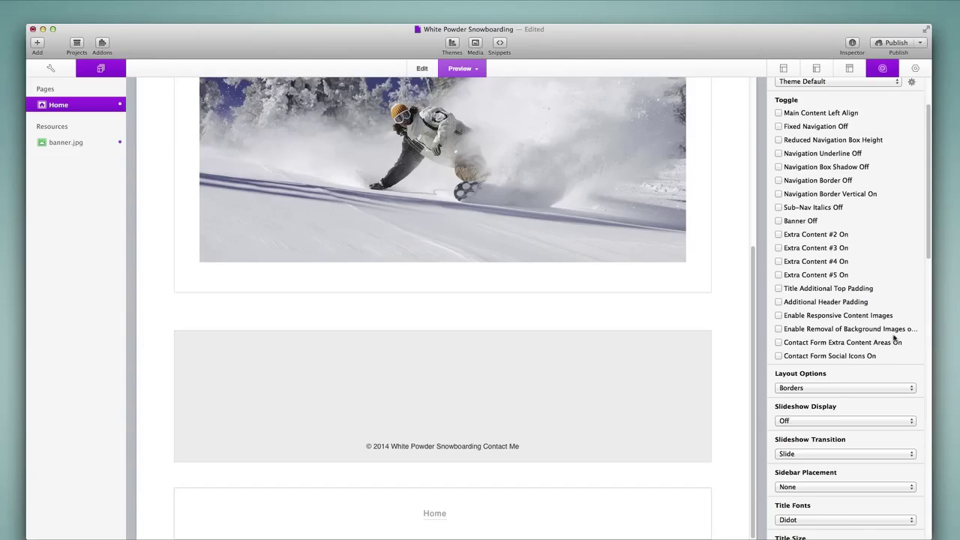
scroll(893, 338, down, 10)
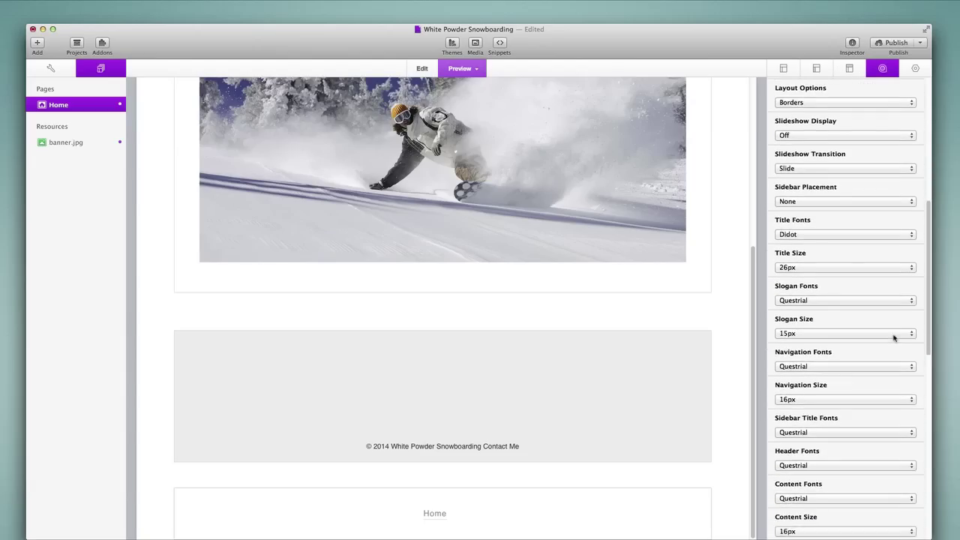
scroll(894, 338, down, 11)
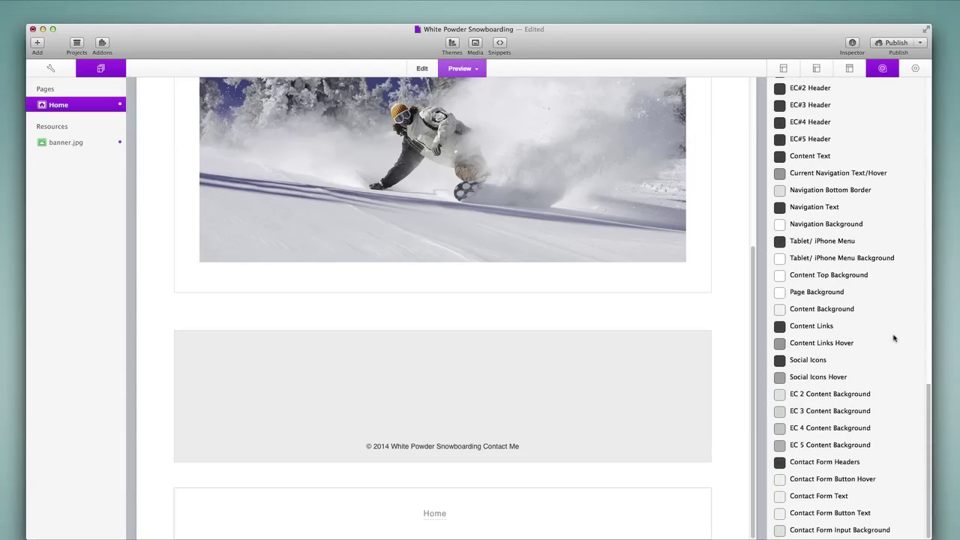
scroll(894, 339, up, 20)
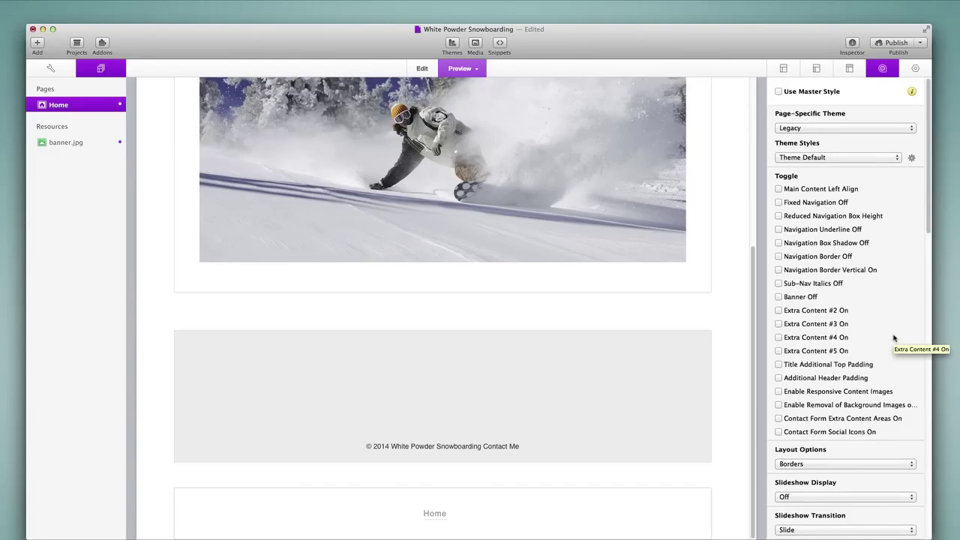
click(852, 43)
scroll(661, 233, up, 5)
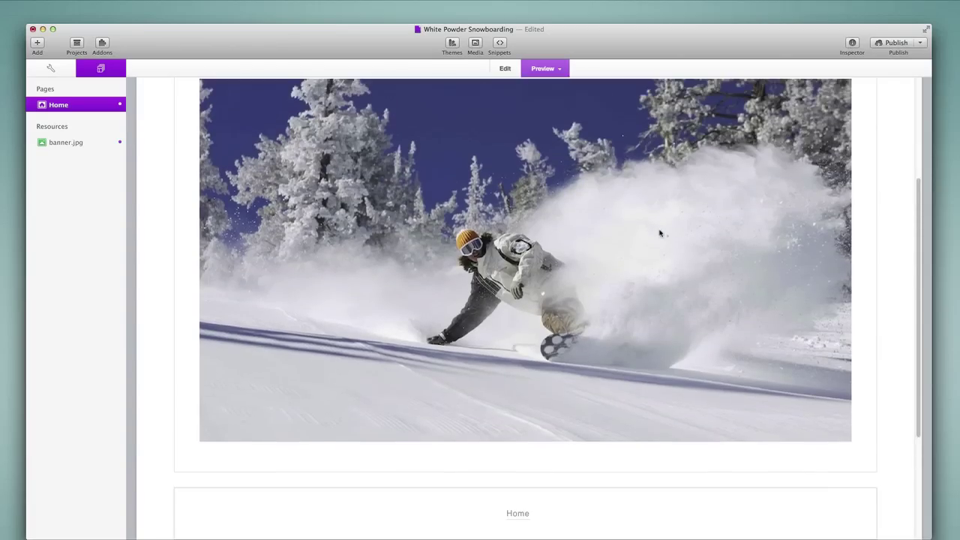